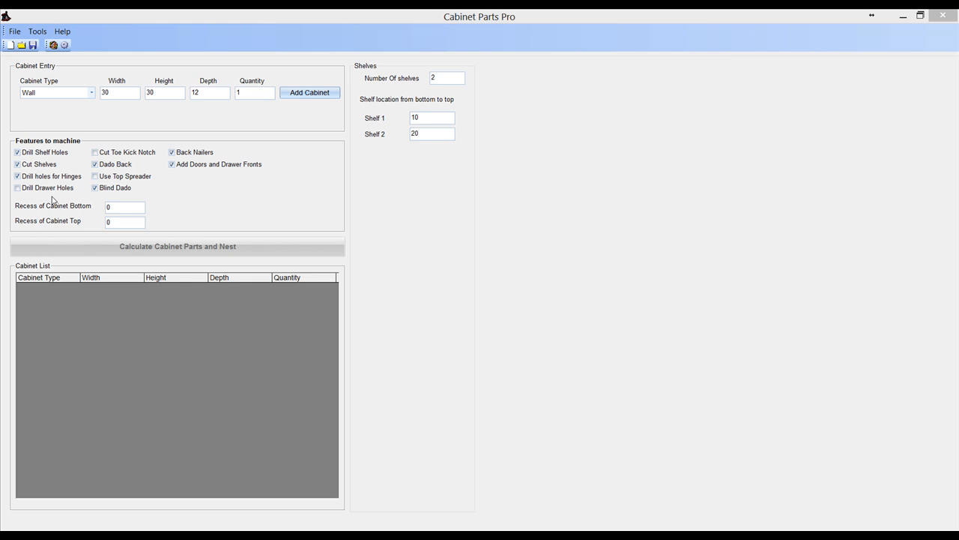
Step: Choose Base as the cabinet type in the cabinet entry
left_click(91, 92)
left_click(51, 128)
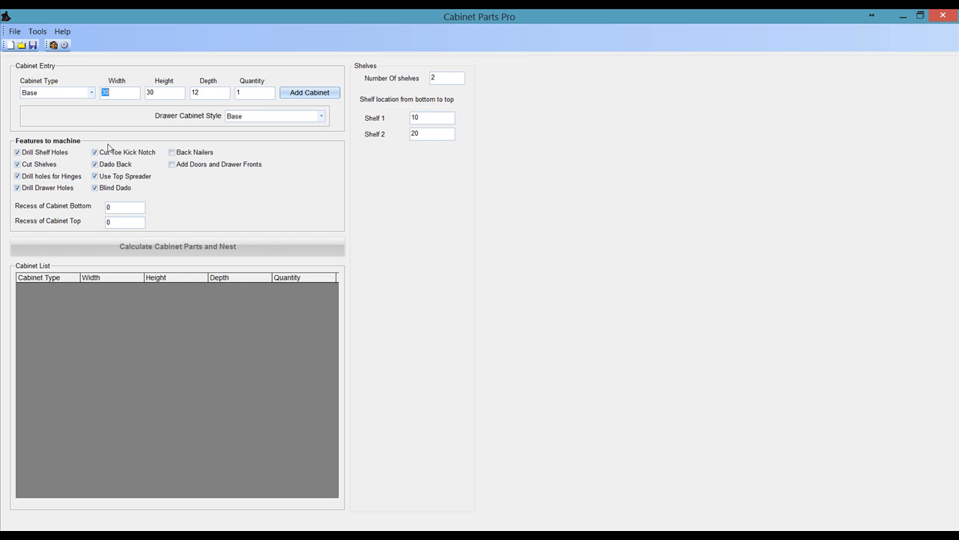
Step: Turn off Back Nailers in the default cabinet settings for the Wall cabinet type, and close the settings
left_click(43, 34)
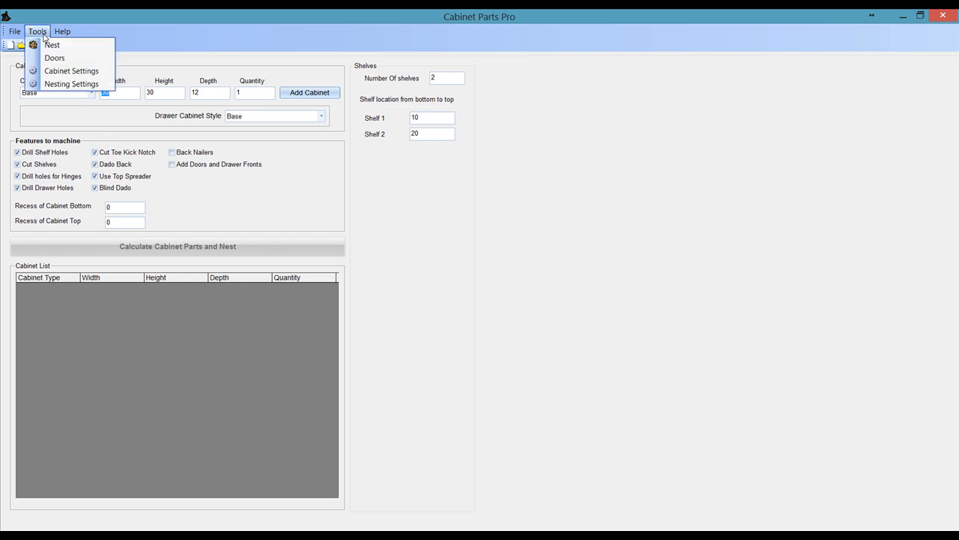
left_click(66, 71)
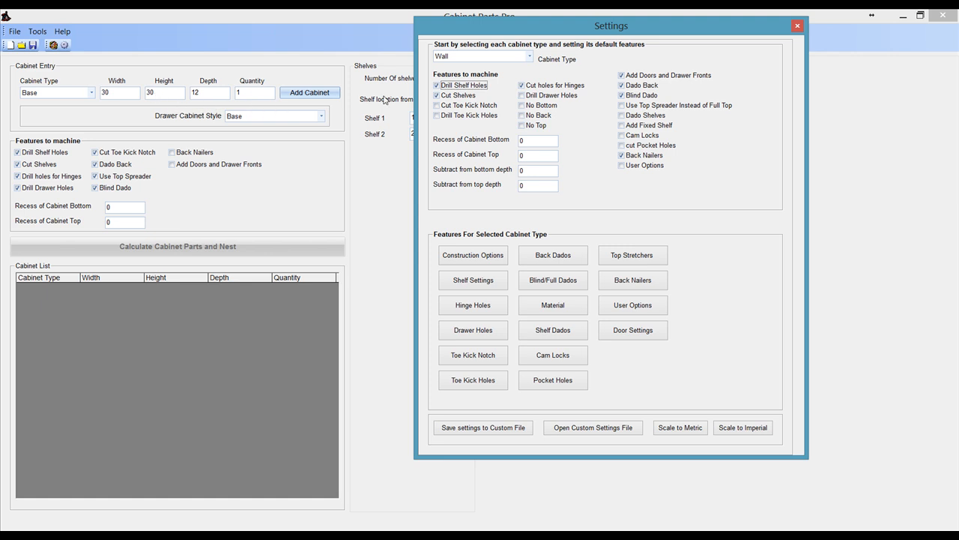
left_click(530, 57)
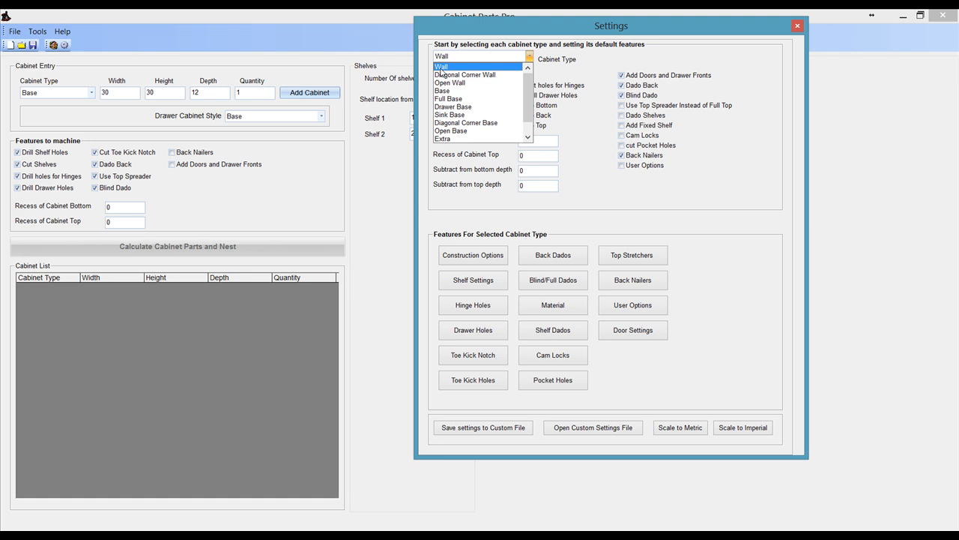
left_click(442, 67)
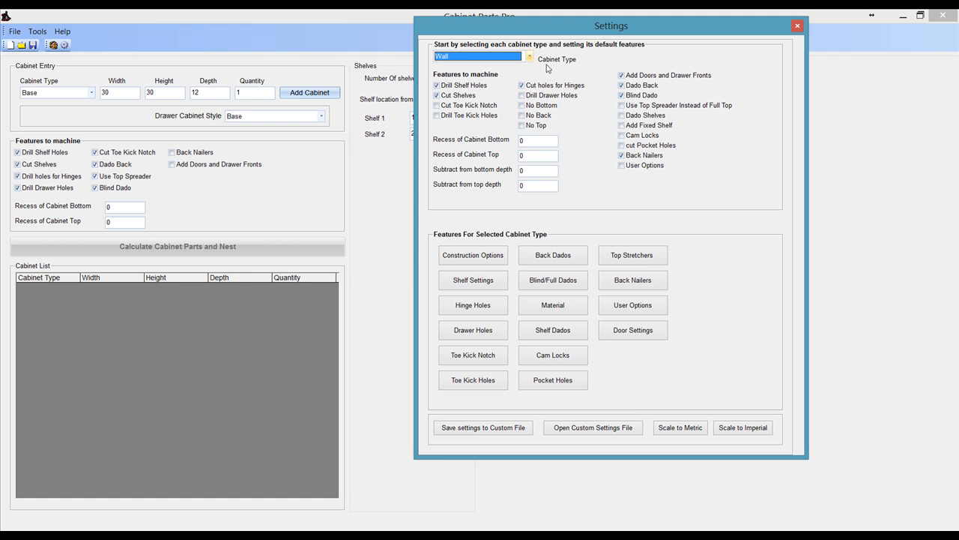
left_click(622, 155)
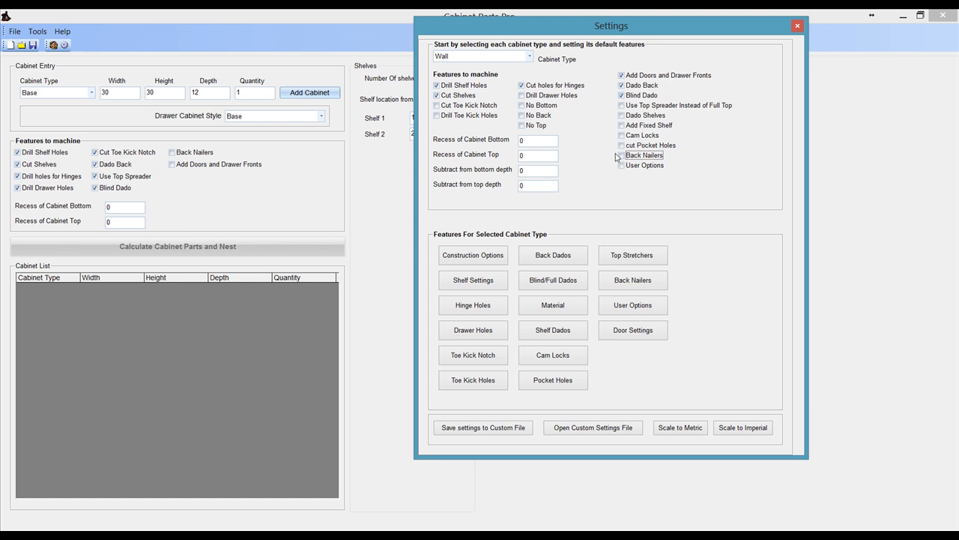
left_click(799, 27)
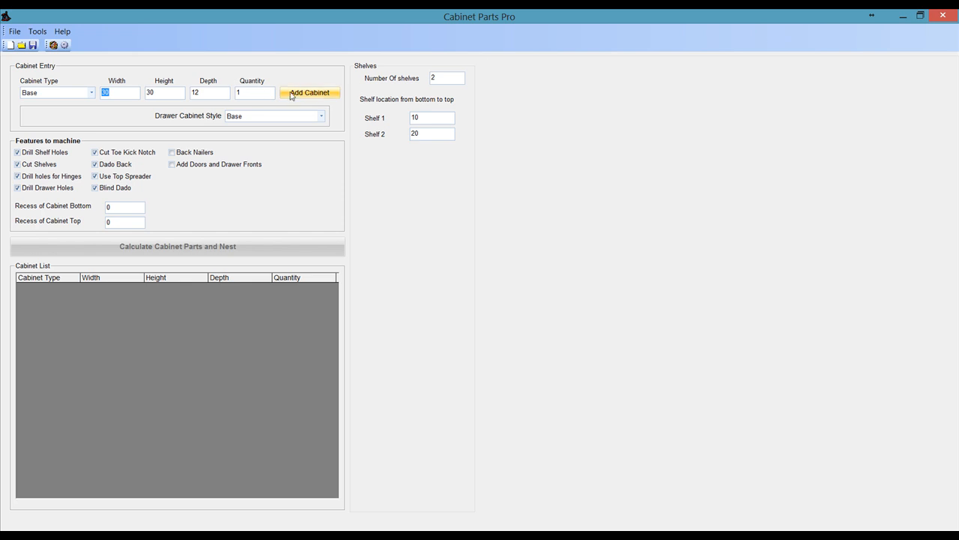
Step: Set the cabinet type in the cabinet entry to Wall to load its default features
left_click(91, 93)
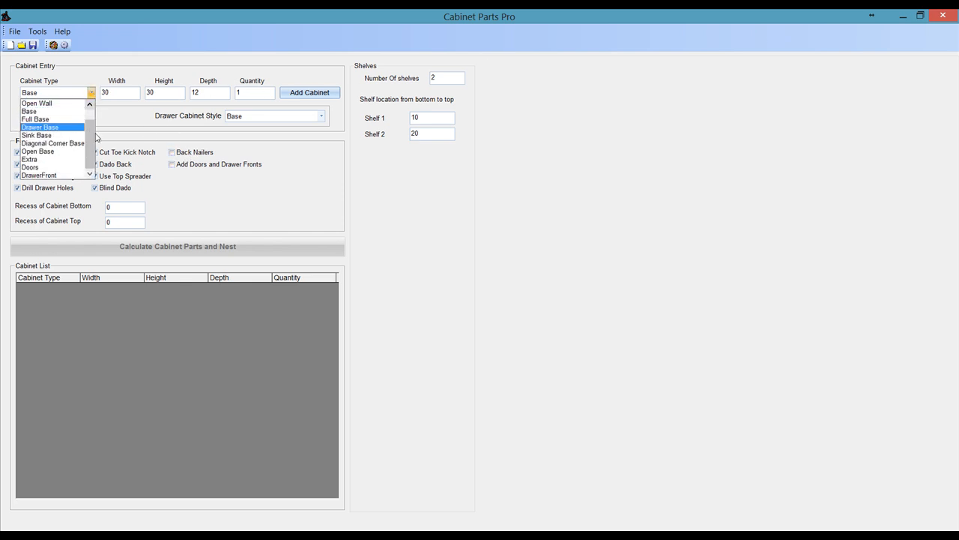
left_click_drag(92, 133, 90, 118)
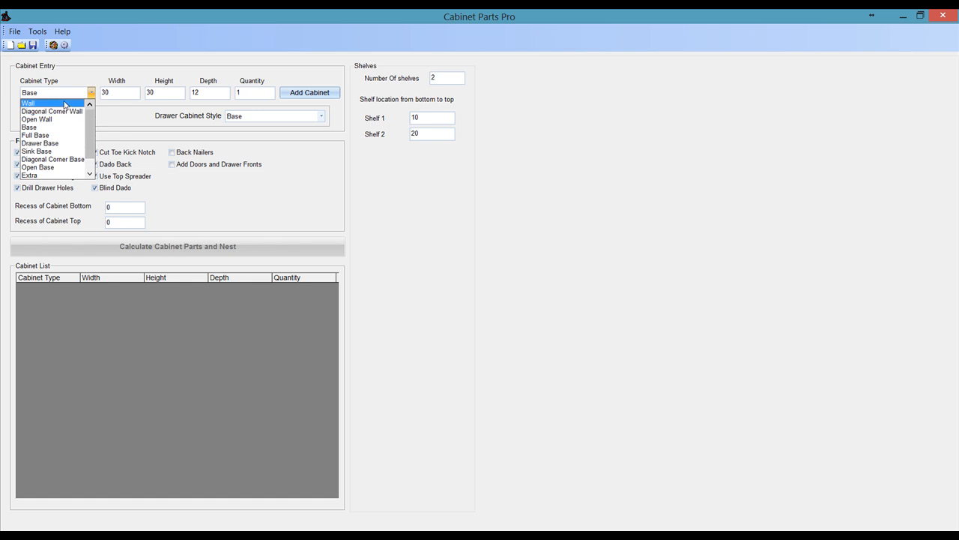
left_click(65, 105)
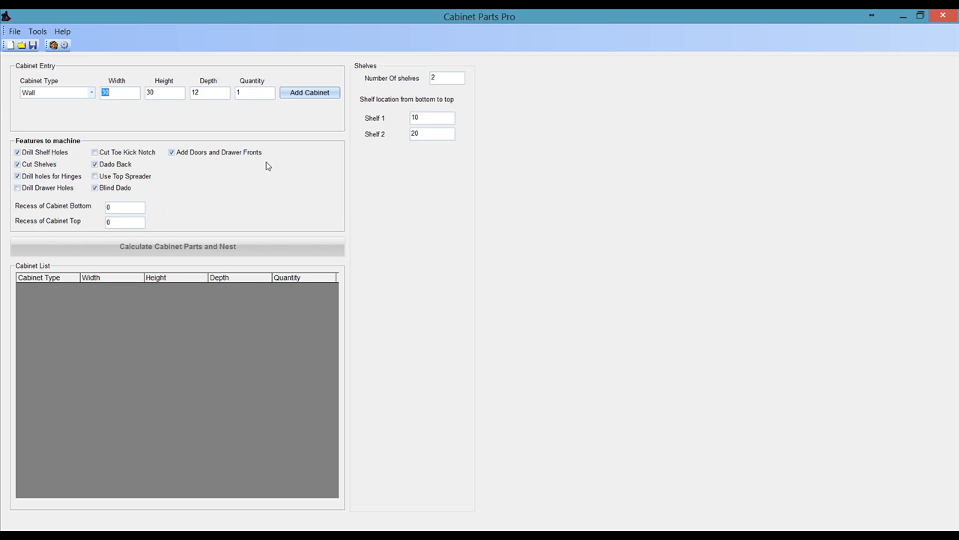
Step: In the cabinet settings, switch Dado Shelves on and off again for the Wall type, and close the settings
left_click(65, 45)
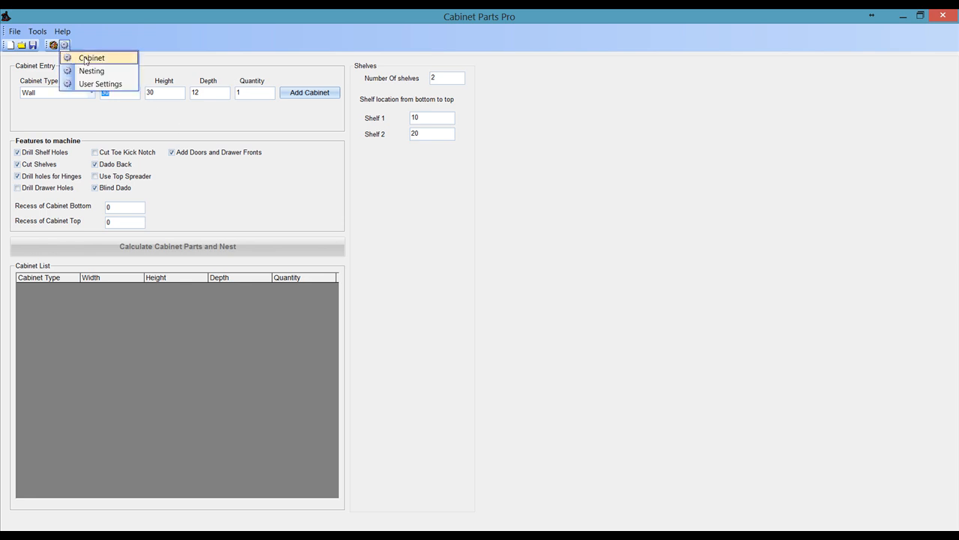
left_click(86, 60)
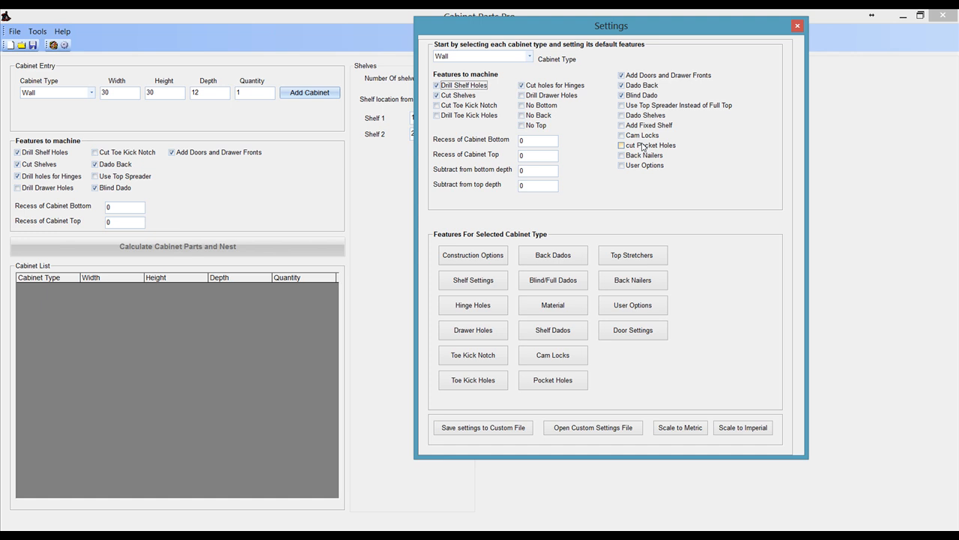
left_click(634, 119)
left_click(633, 121)
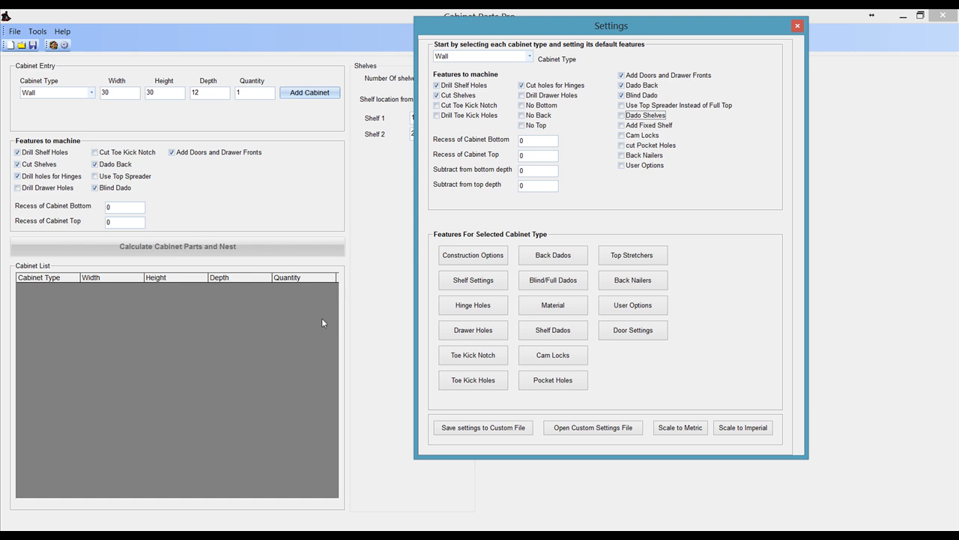
left_click(798, 25)
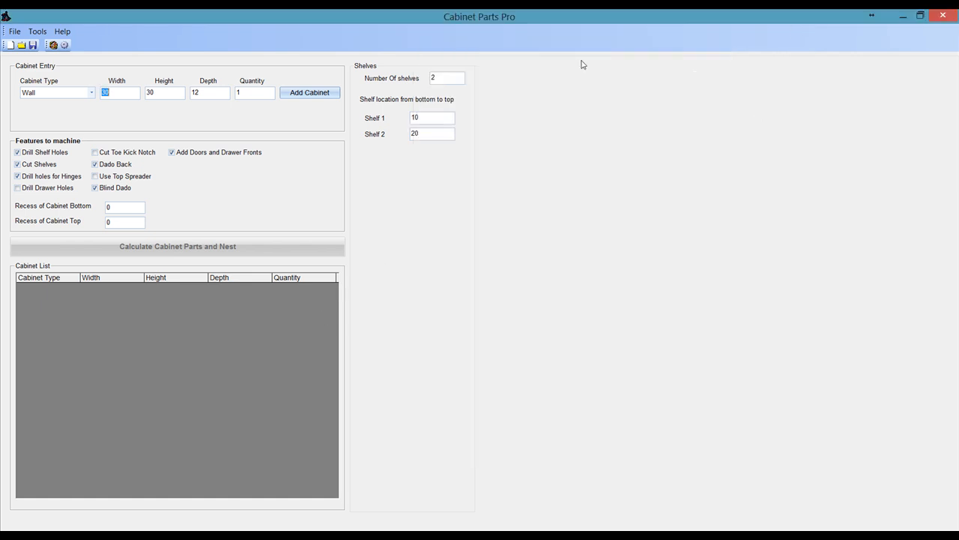
Step: Add one Wall cabinet with width 30, height 30 and depth 12 to the list, and calculate and nest its parts
left_click(91, 96)
left_click(91, 96)
left_click(298, 94)
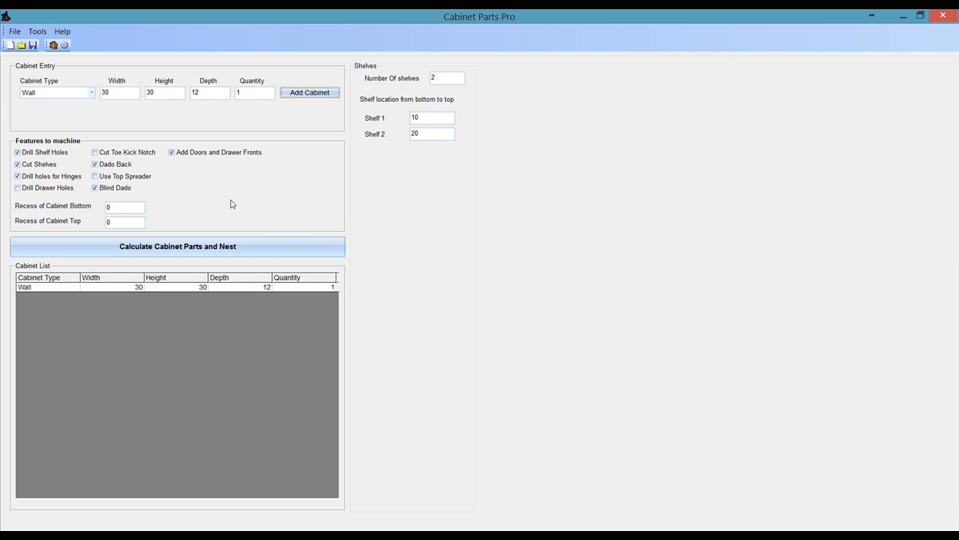
left_click(219, 248)
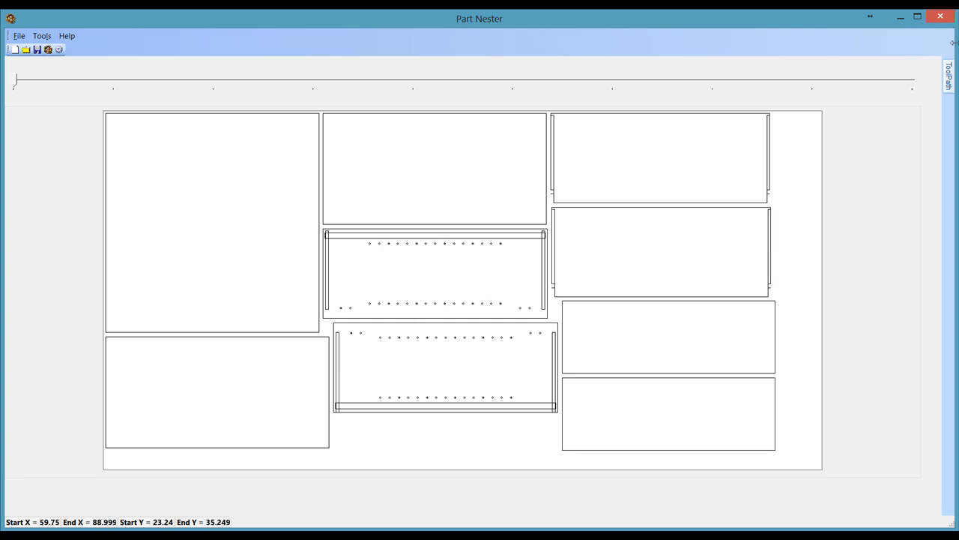
left_click(942, 18)
Step: Turn off Drill Shelf Holes in the default Wall cabinet settings, and nest the listed cabinet's parts again to check the layout
left_click(65, 45)
left_click(89, 58)
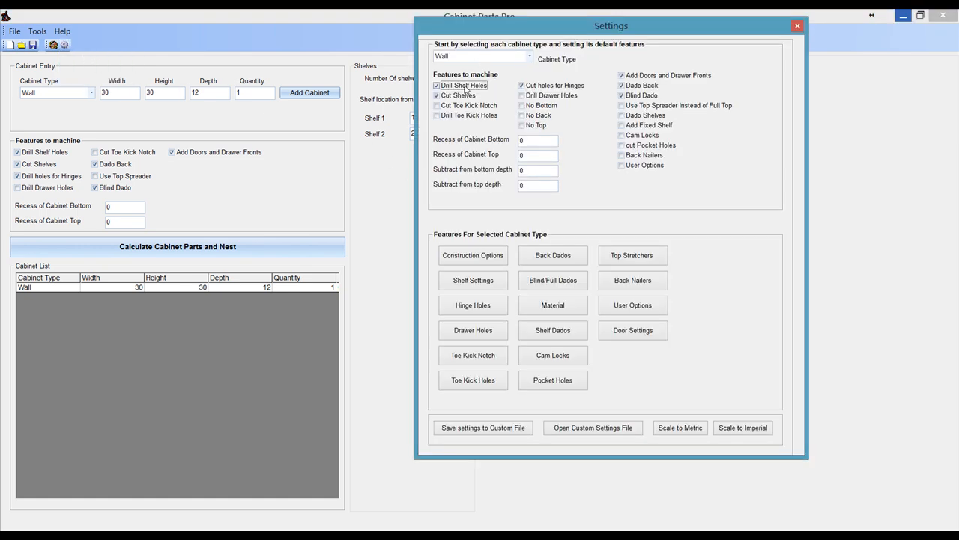
left_click(798, 25)
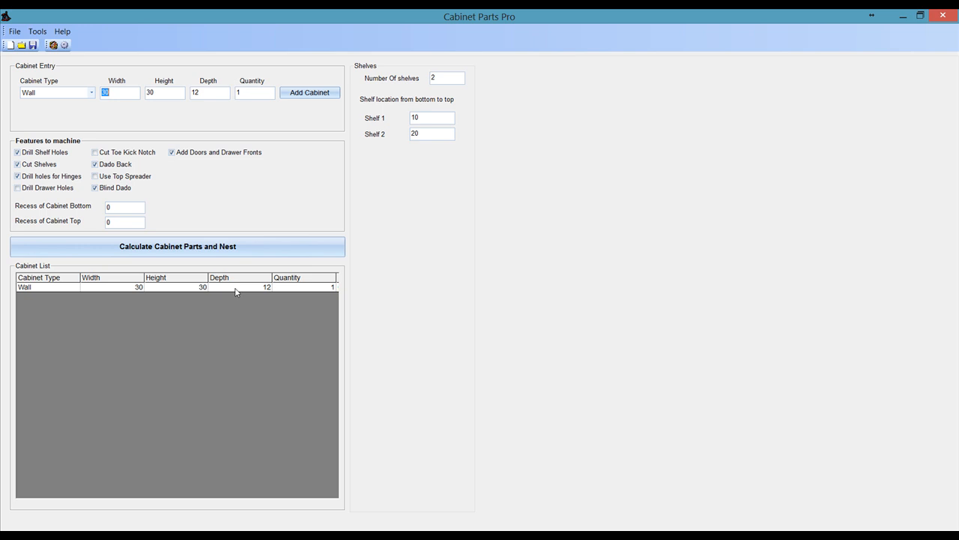
left_click(235, 252)
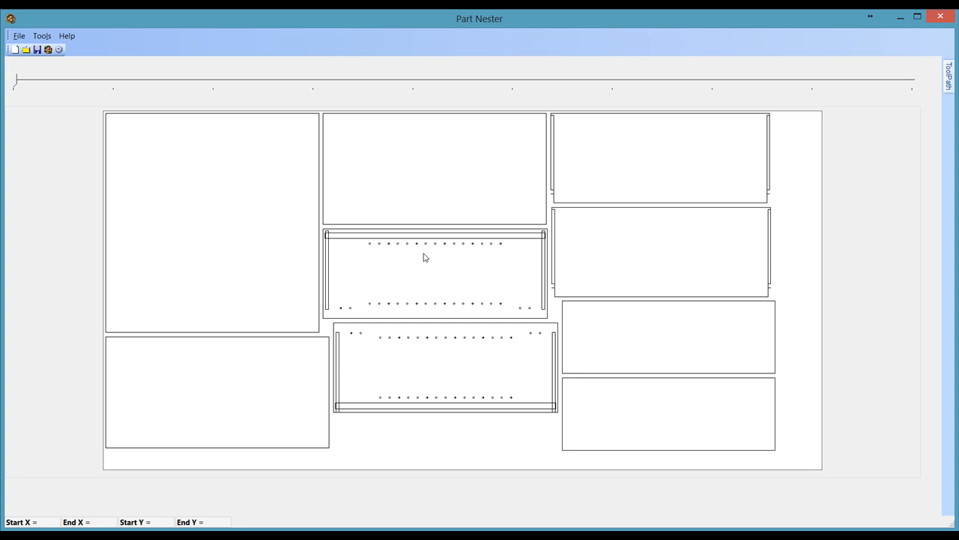
left_click(936, 23)
Step: Reselect Wall as the cabinet type in the cabinet entry to load the changed defaults
left_click(91, 93)
left_click(74, 105)
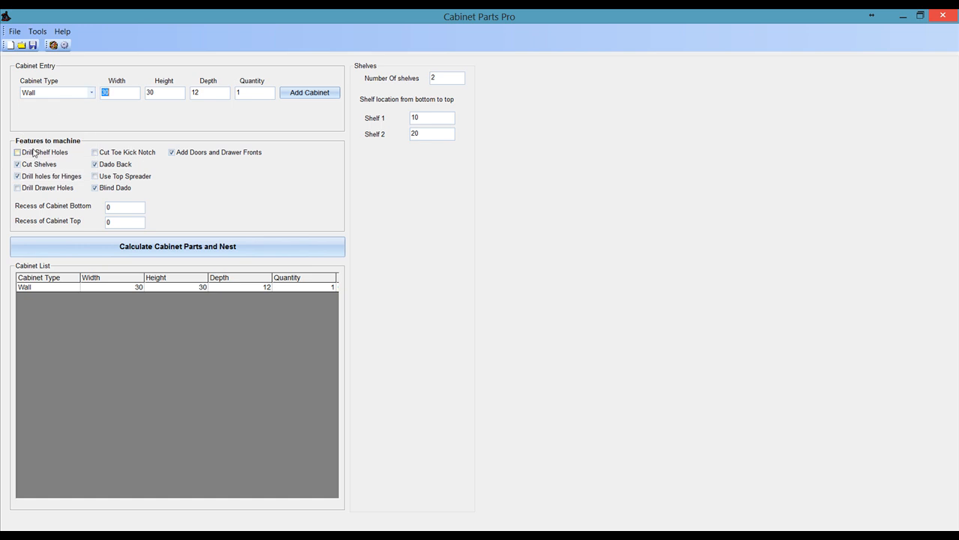
Step: Turn on Back Nailers in the individual settings of the Wall cabinet already in the list, and close the settings
right_click(138, 291)
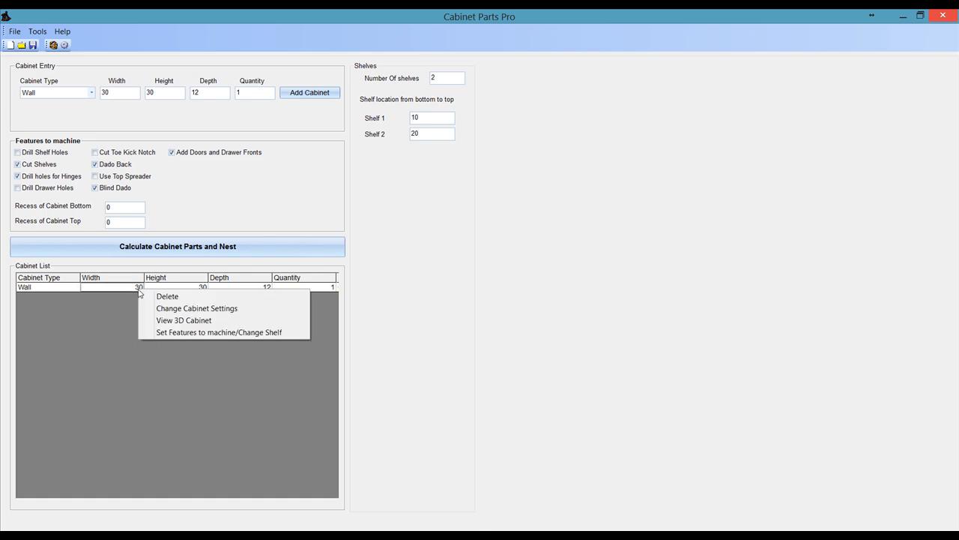
left_click(166, 308)
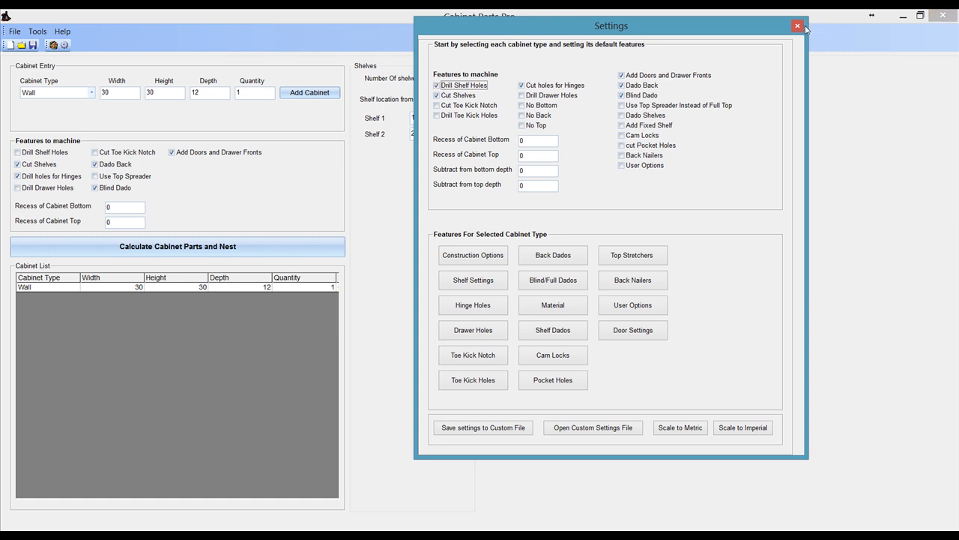
left_click(636, 158)
left_click(799, 26)
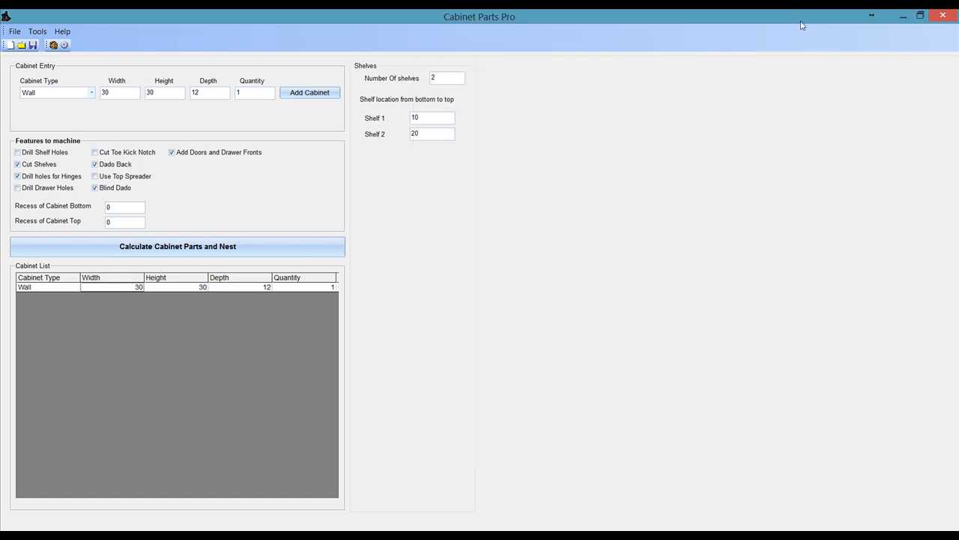